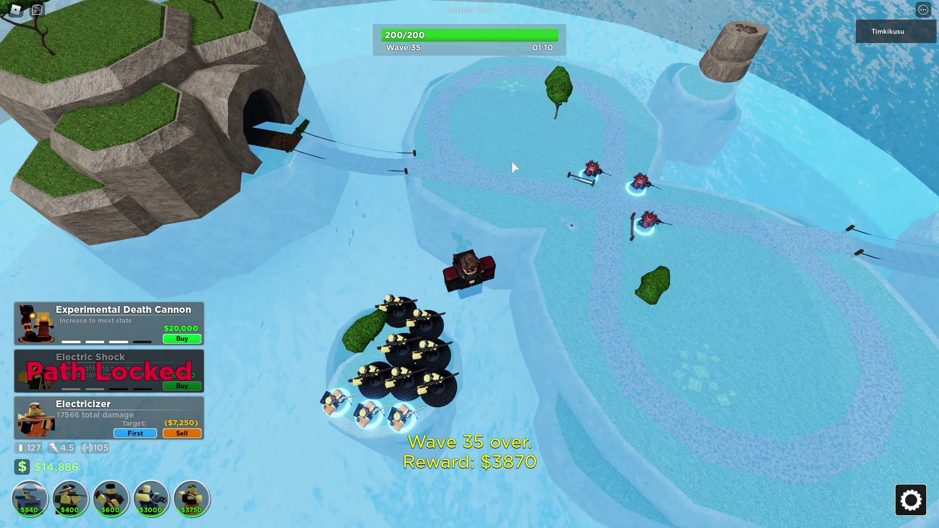
- Deselect the Electricizer tower, reframe the map, and bring up the memory list of the developer console
click(512, 162)
drag(511, 238, 501, 257)
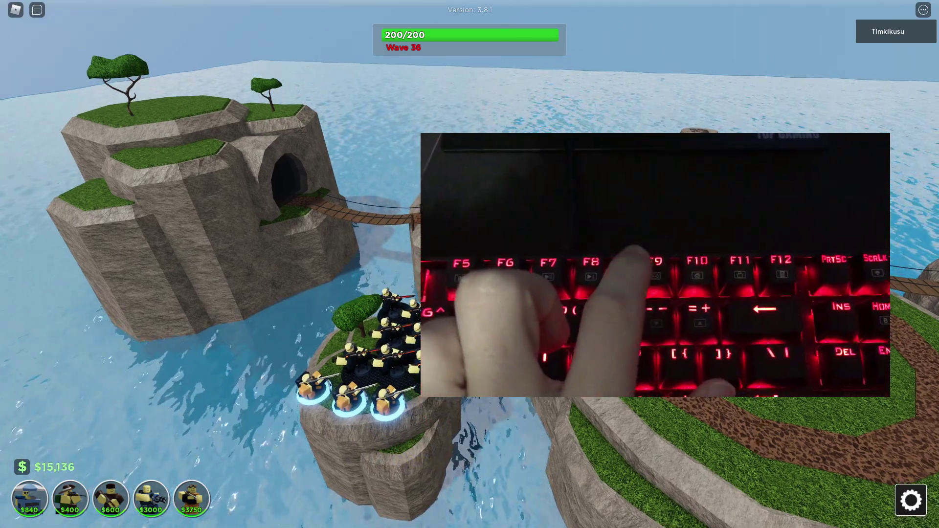
key(F9)
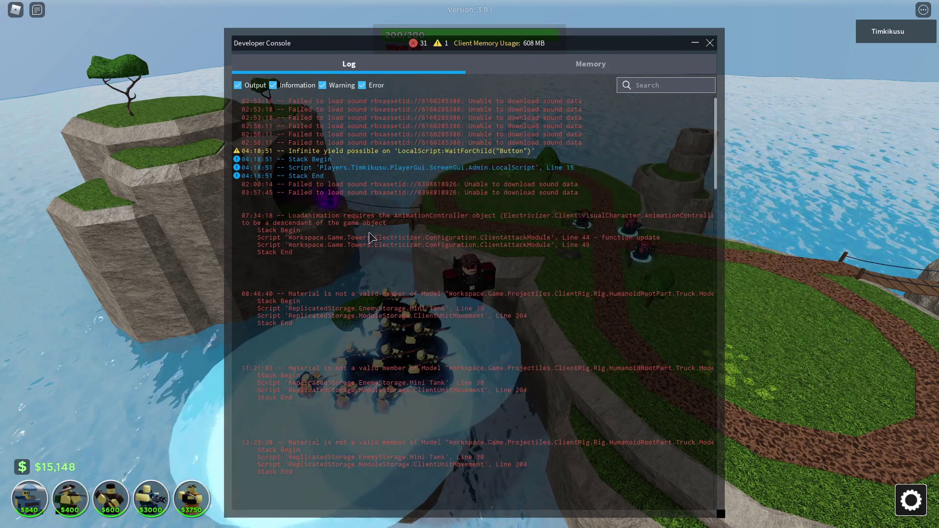
click(591, 65)
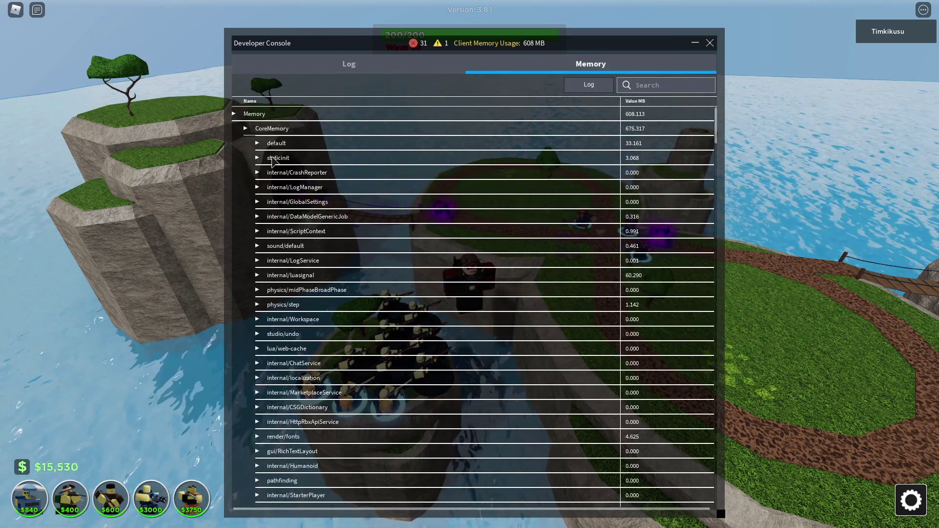
scroll(358, 177, down, 3)
scroll(356, 162, up, 3)
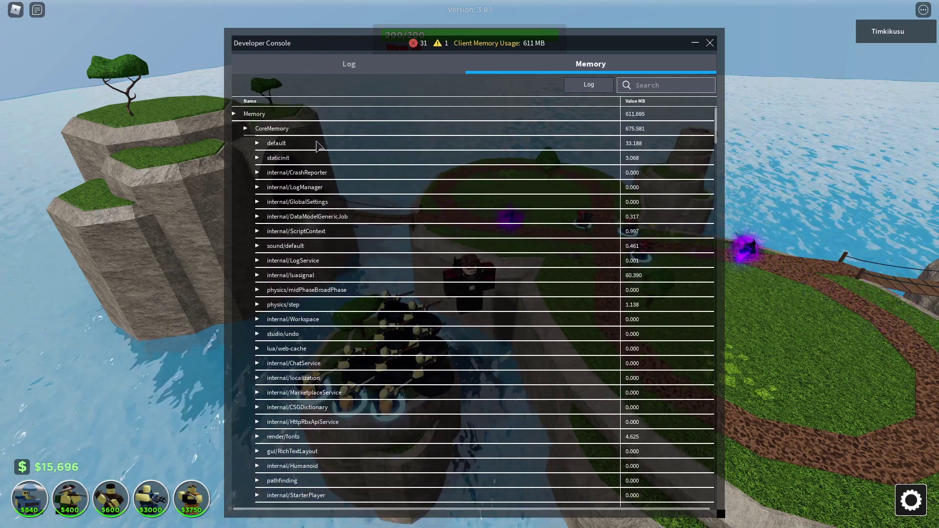
- Filter the console's memory entries by "sound", expand the largest entry to examine its audio asset IDs, and dismiss the console
click(652, 86)
text(soun)
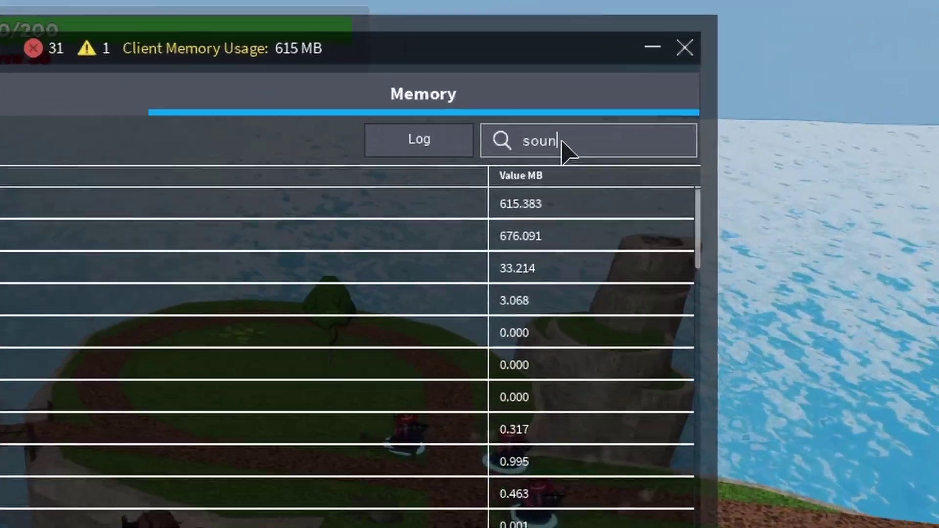
text(d)
key(Return)
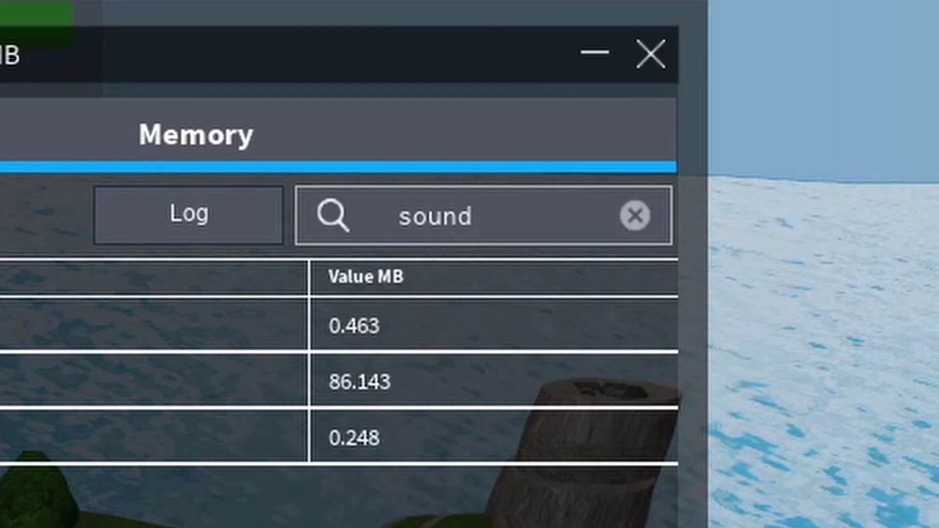
click(147, 382)
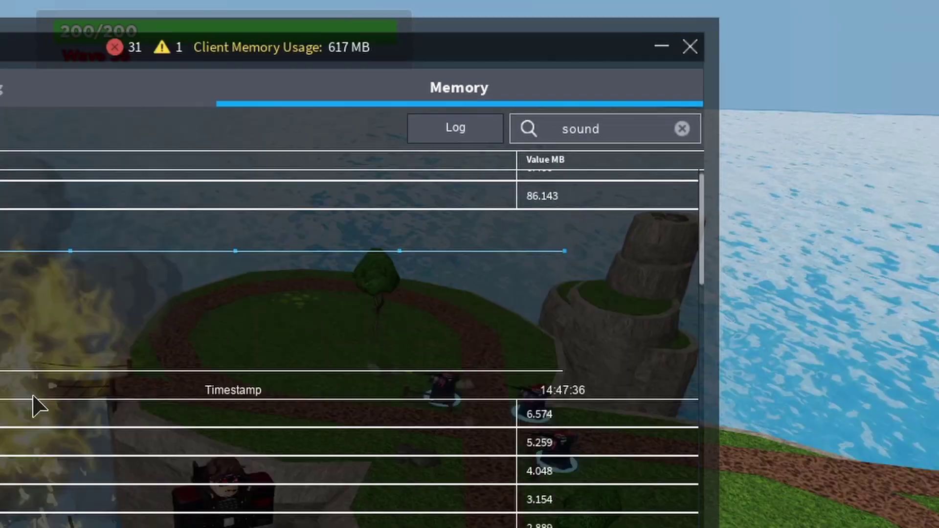
scroll(374, 224, down, 2)
mouse_move(719, 136)
mouse_down()
mouse_move(719, 124)
mouse_move(719, 140)
mouse_up()
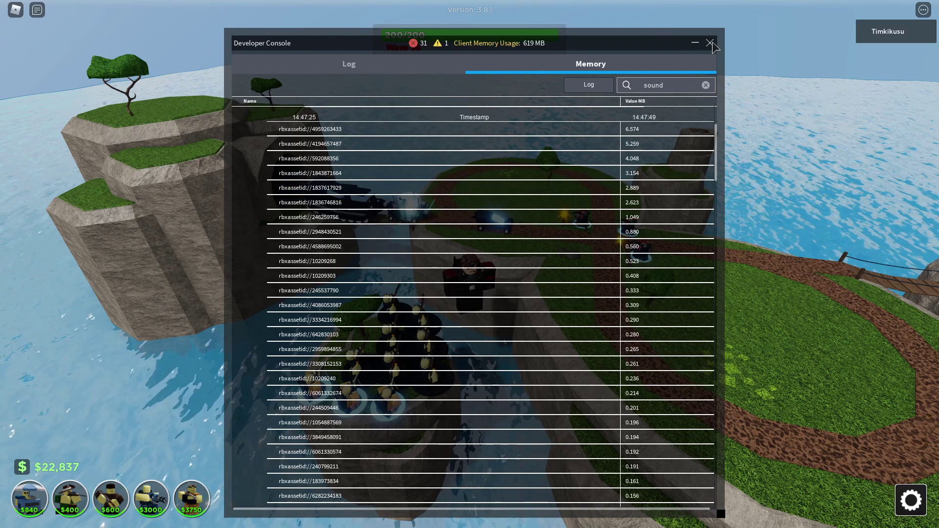
click(710, 43)
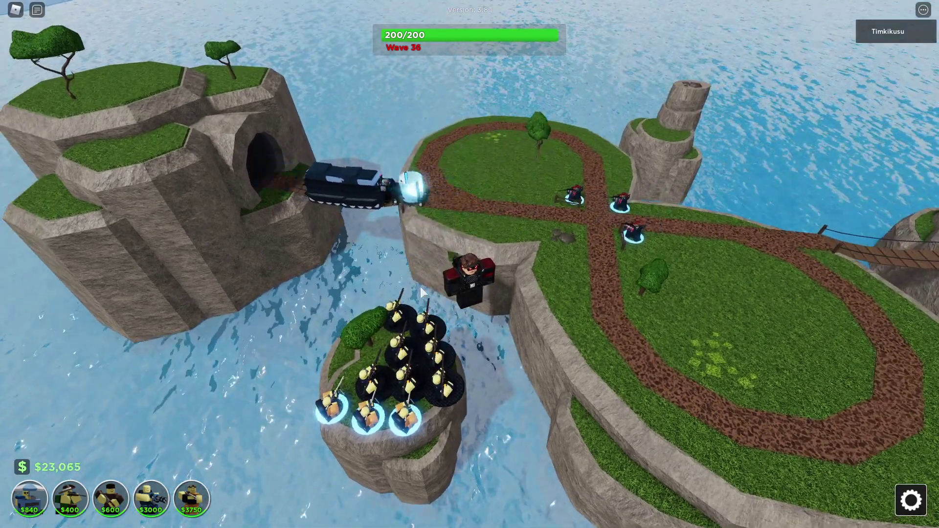
- Buy the Experimental Death Cannon upgrade for the rearmost Electricizer tower and cycle its targeting mode
click(398, 314)
click(180, 338)
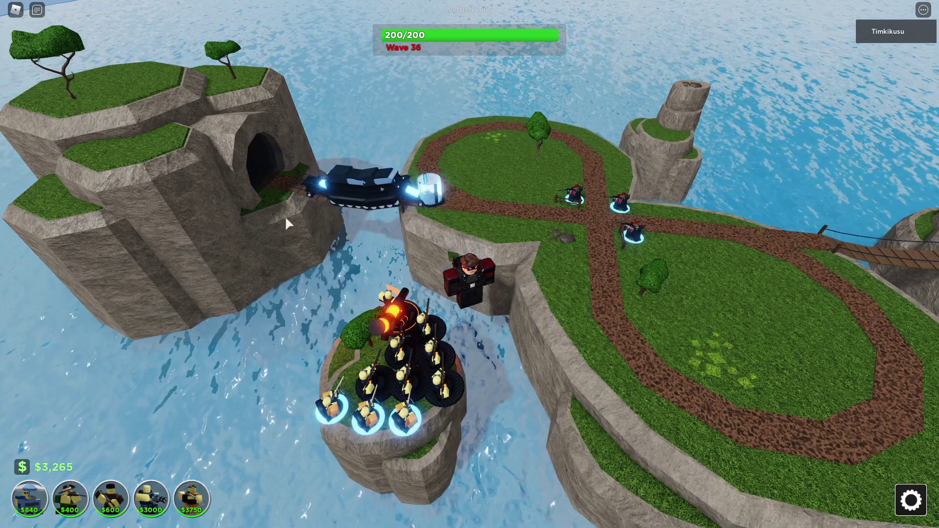
drag(285, 215, 280, 233)
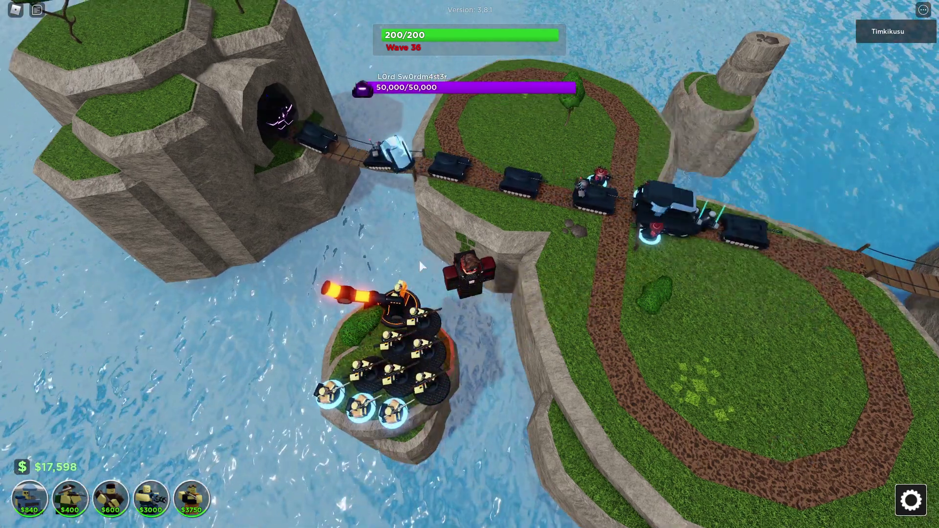
click(386, 293)
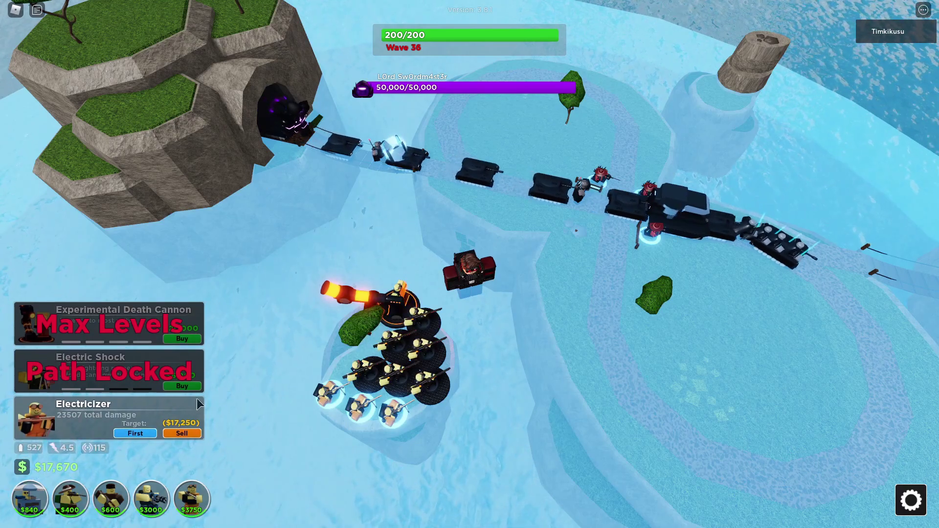
click(134, 433)
click(134, 433)
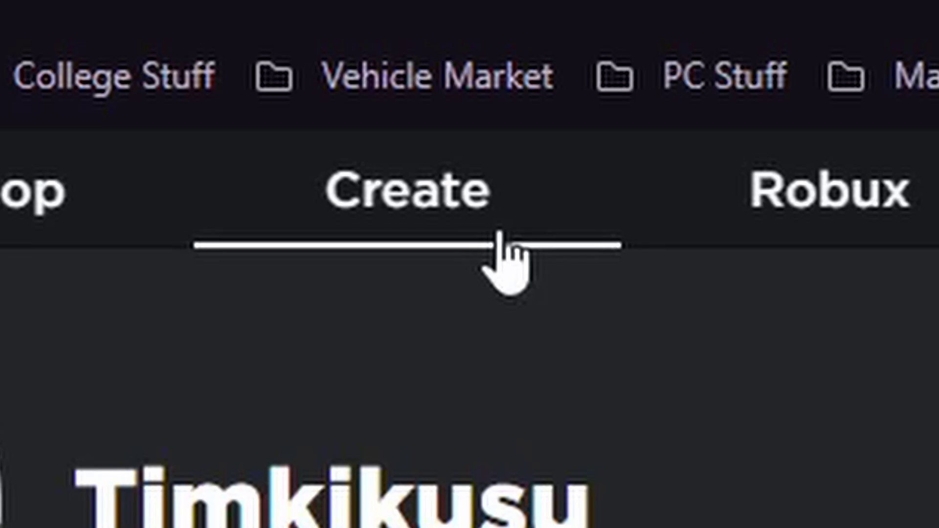
- Switch to the Roblox website and open the audio item "Do It (No Vox Fx)" from the Create section's audio library
click(499, 234)
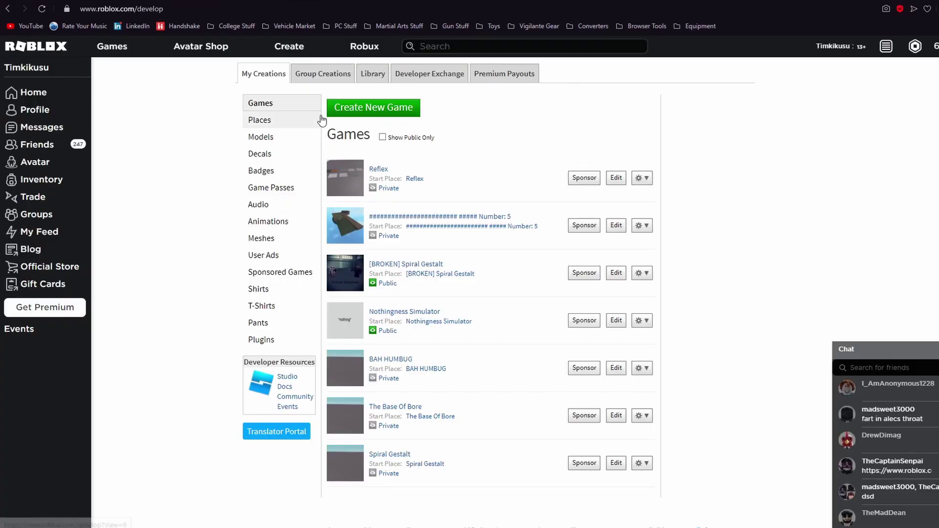
click(376, 73)
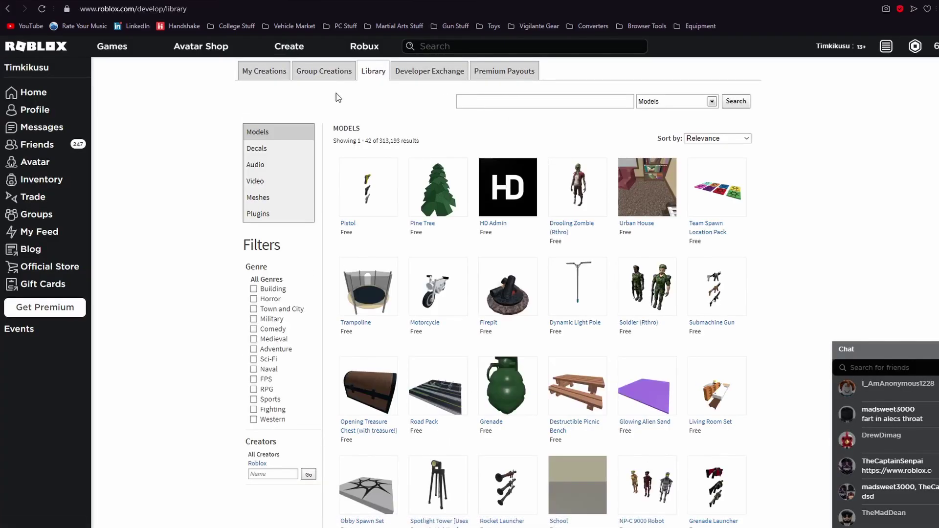
click(267, 167)
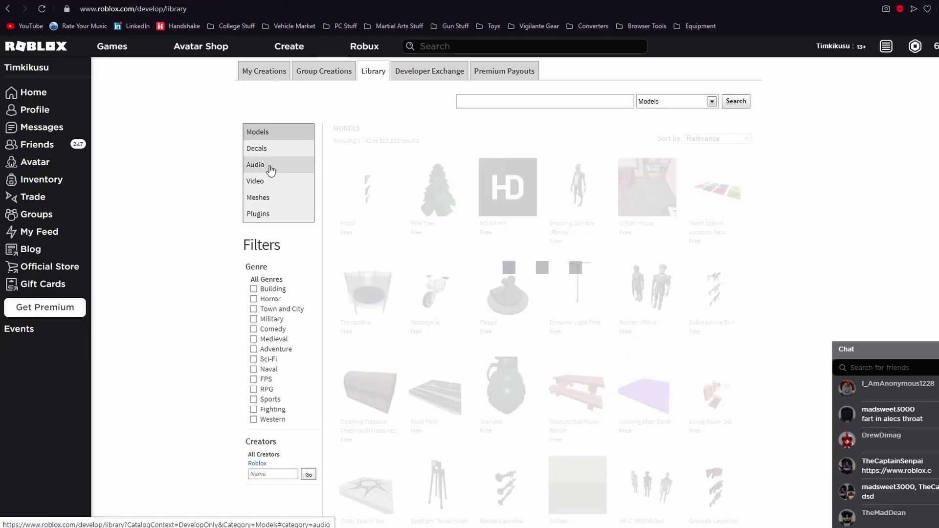
click(362, 224)
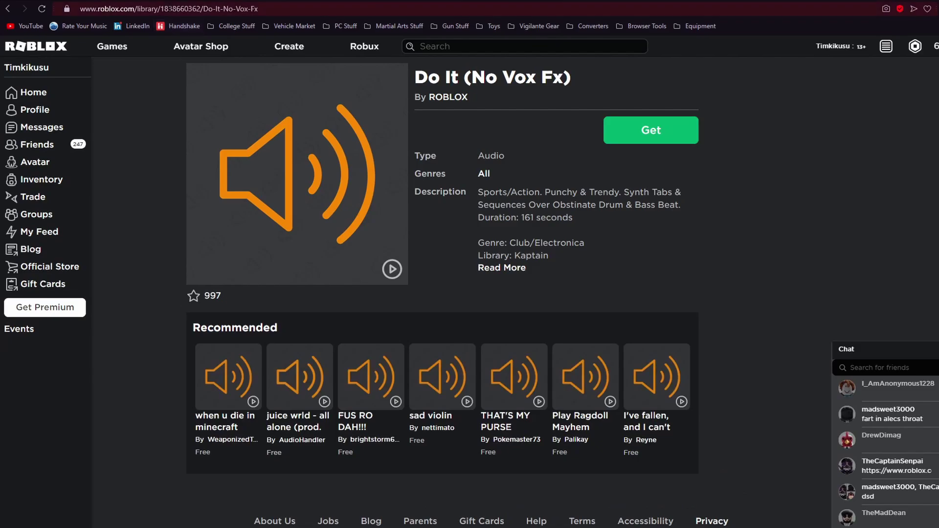
- Replace everything after "library/" in the page address with the sample ID 92846128 and the placeholder words "whatever your id"
drag(161, 9, 204, 13)
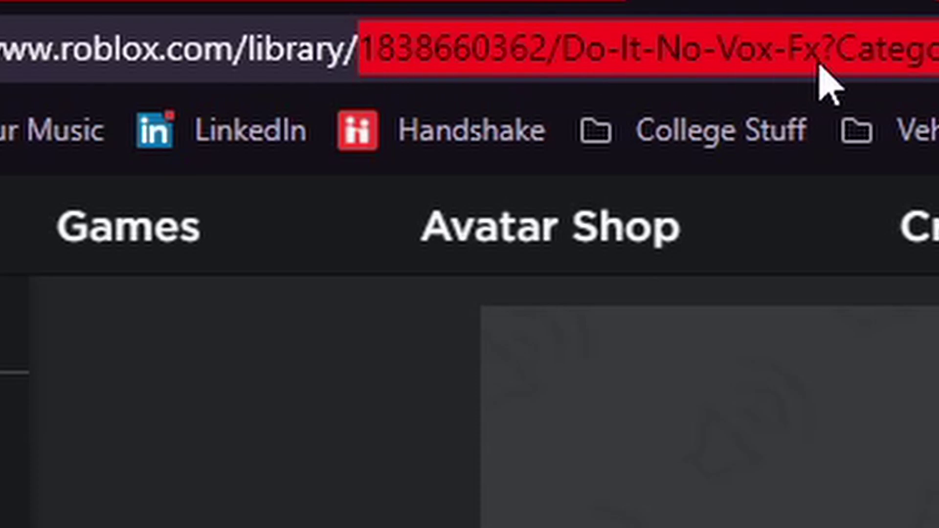
key(BackSpace)
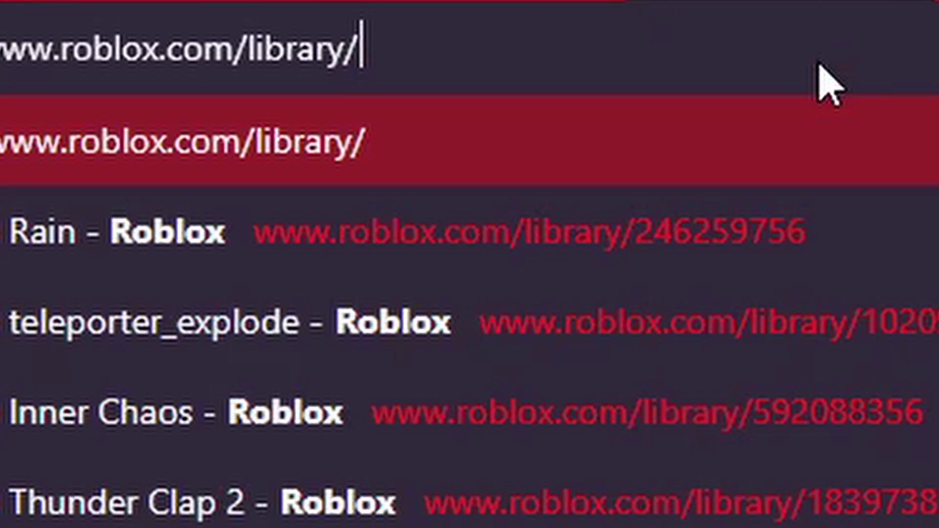
text(92846128)
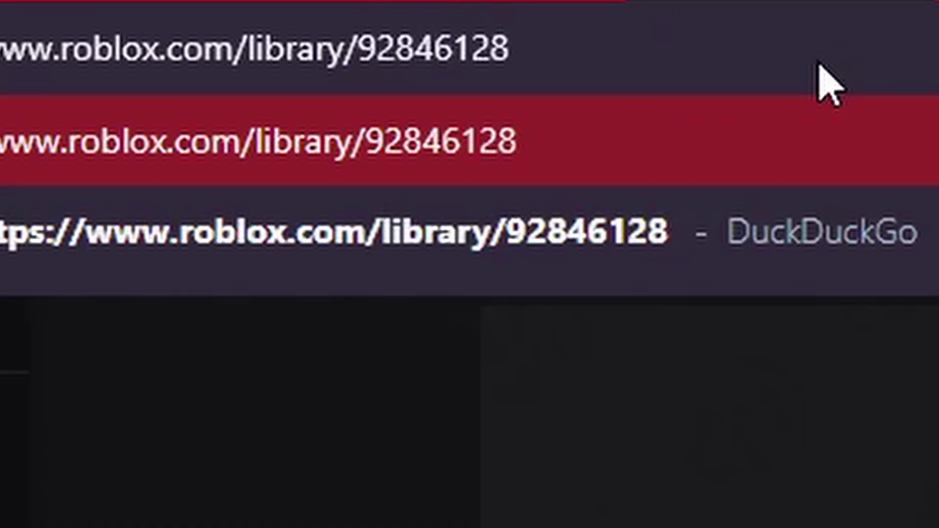
text(whatever t)
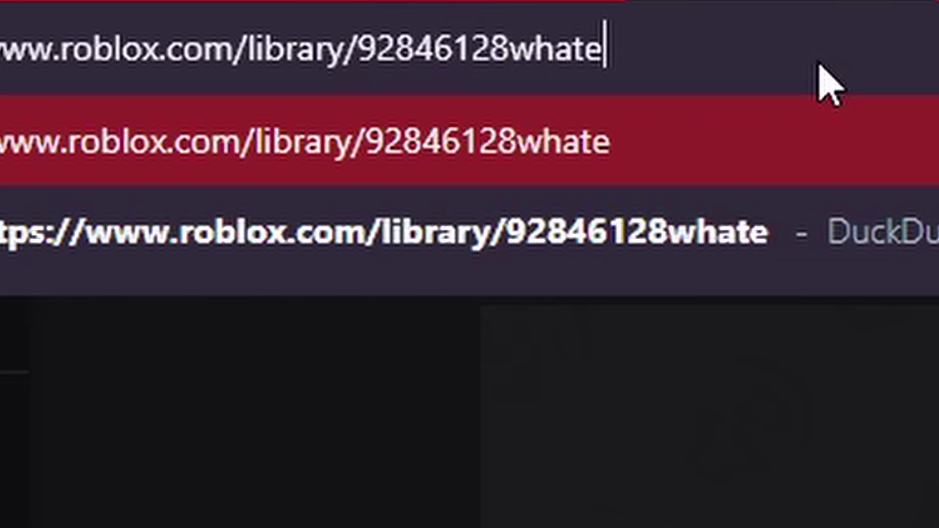
key(BackSpace)
key(BackSpace)
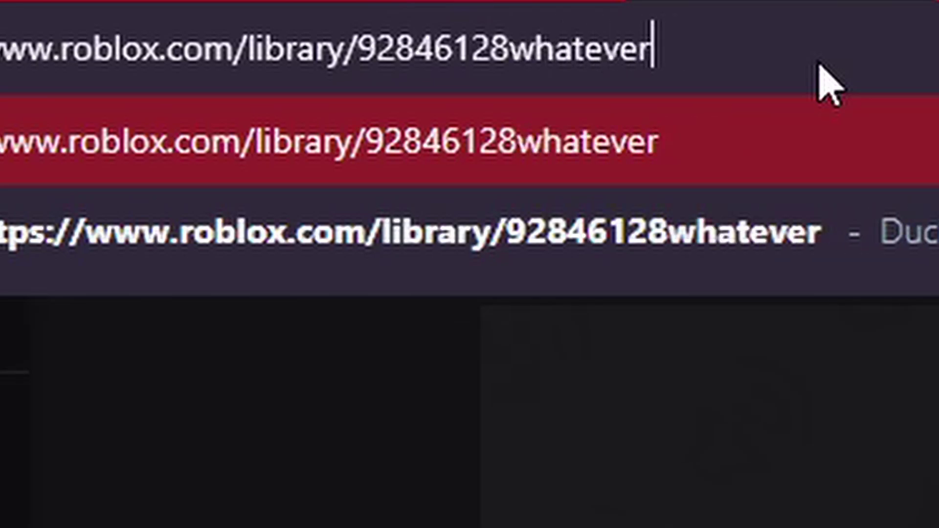
text(your)
key(BackSpace)
key(BackSpace)
key(BackSpace)
key(BackSpace)
key(BackSpace)
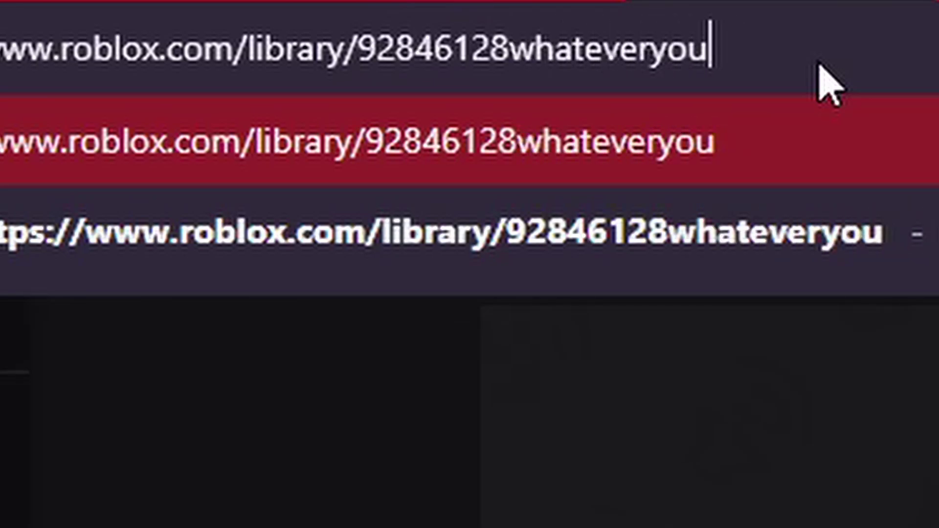
text(your id)
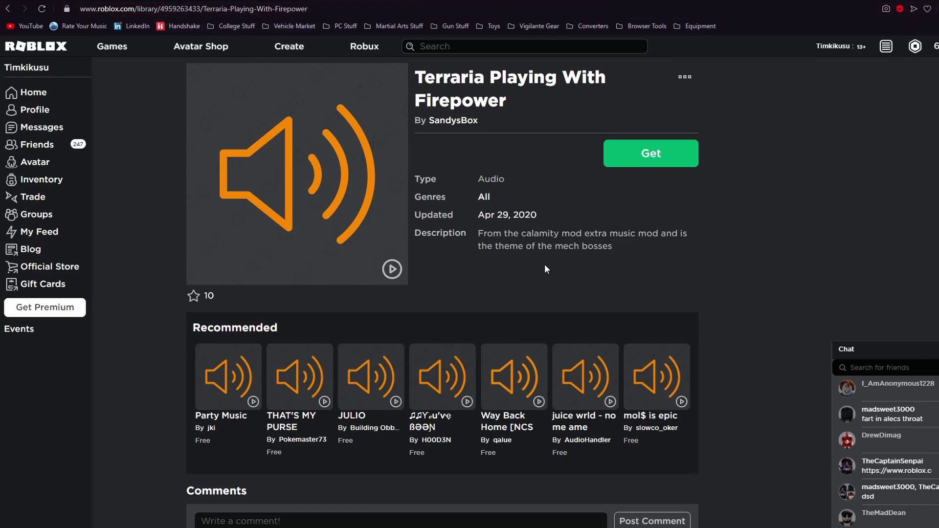
- Examine the description and comments on the "Terraria Playing With Firepower" audio page
scroll(547, 269, down, 3)
scroll(525, 244, up, 3)
scroll(558, 322, down, 5)
scroll(558, 321, down, 2)
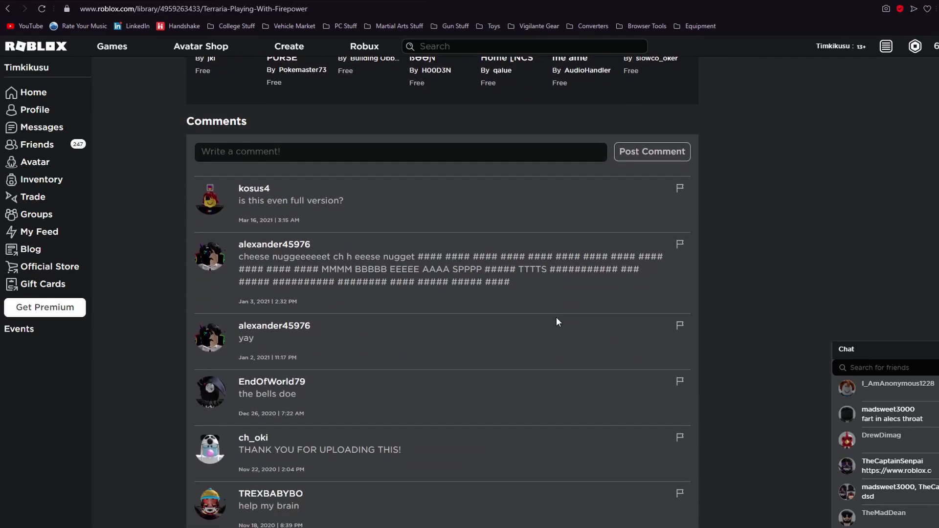
scroll(558, 321, up, 7)
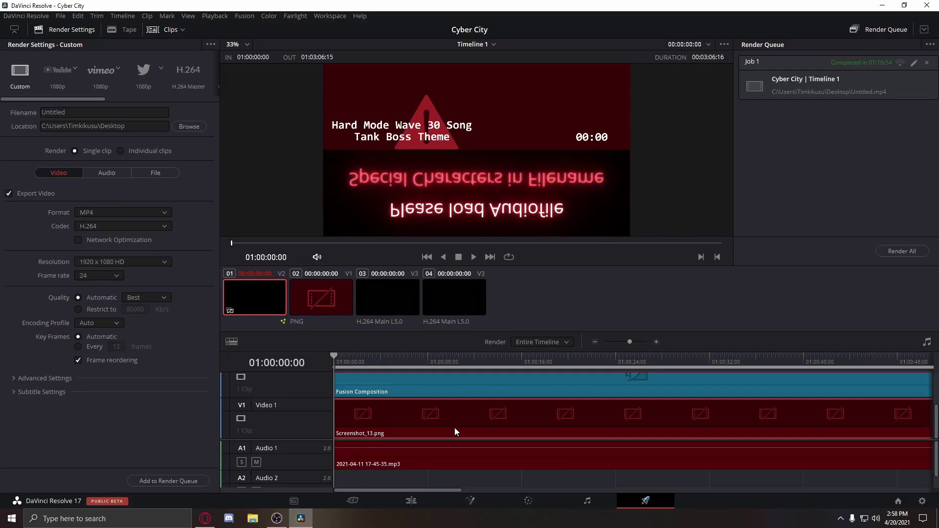
- Switch to DaVinci Resolve and clear the old Fusion composition, image and audio clips from Timeline 1
key(Delete)
click(482, 372)
key(Delete)
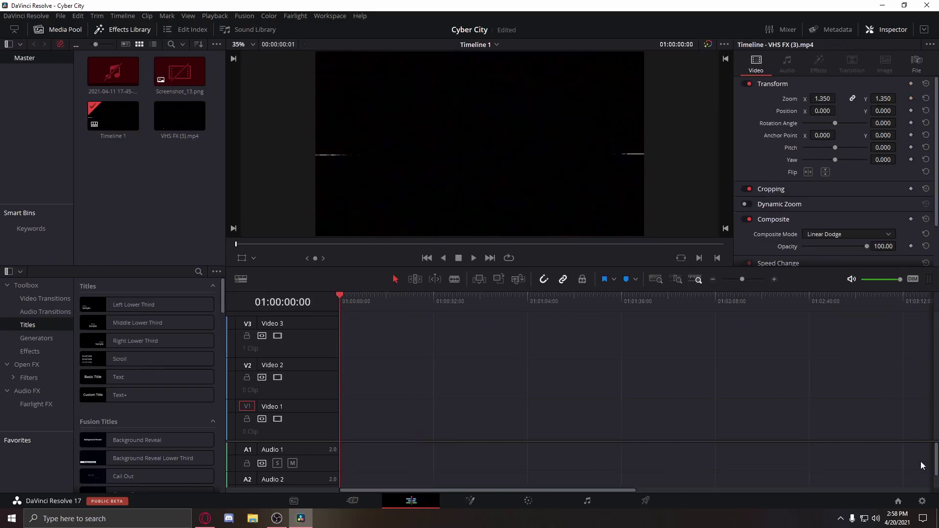
mouse_move(340, 296)
mouse_down()
mouse_move(375, 312)
mouse_move(333, 311)
mouse_up()
- Import Terraria - Playing with Firepower.mp3, place it at the start of Audio 1, and preview its playback
click(60, 16)
mouse_move(98, 130)
click(254, 129)
double_click(434, 178)
drag(115, 116, 343, 416)
click(473, 258)
click(459, 258)
click(427, 258)
- Create a new Fusion composition in the media pool and place it on Video 1 above the song
right_click(182, 224)
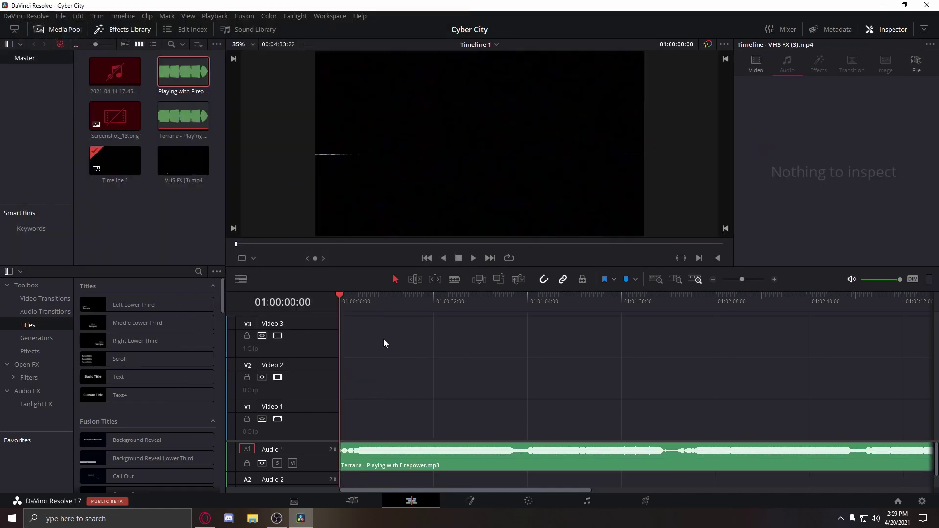
right_click(149, 231)
click(196, 286)
click(532, 312)
drag(183, 72, 429, 419)
drag(669, 490, 364, 490)
- Open the Fusion Composition clip in the Fusion page and move the MediaOut1 node to the lower right of the node graph
right_click(433, 419)
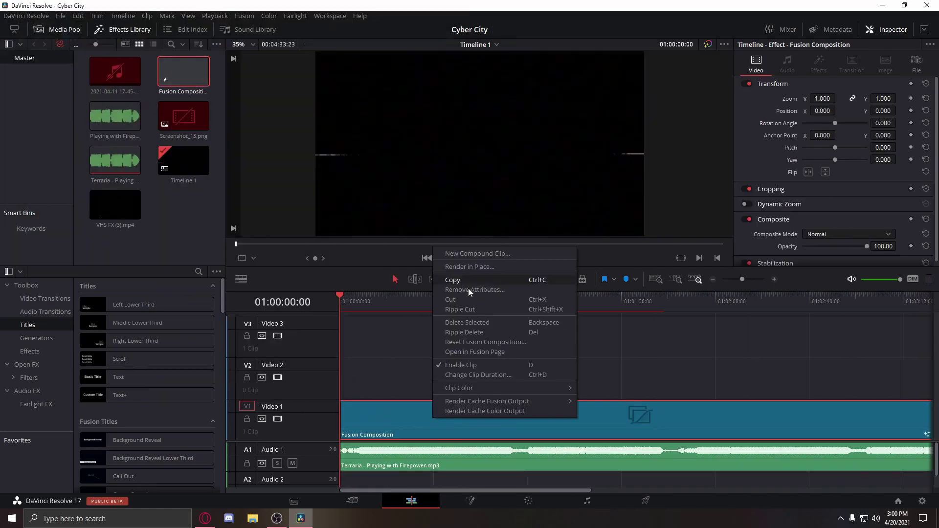
click(480, 353)
right_click(419, 412)
right_click(412, 439)
click(349, 421)
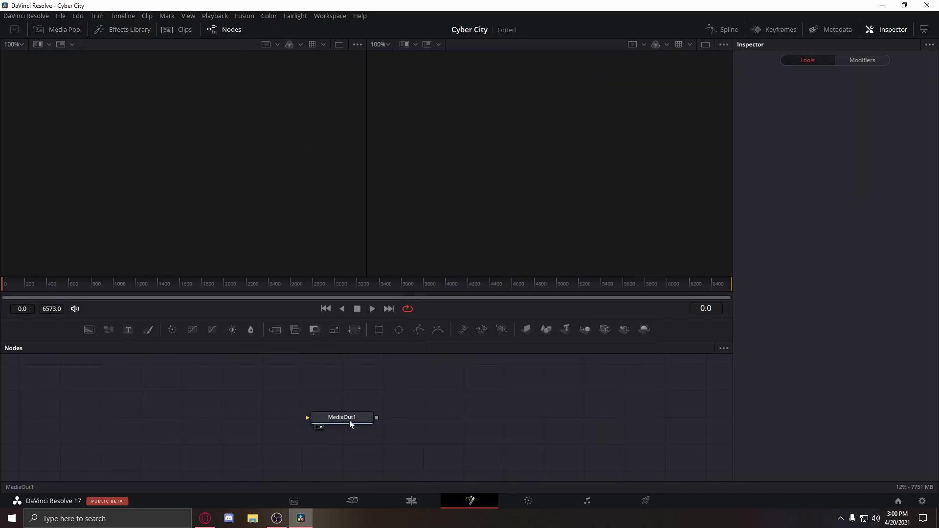
drag(349, 420, 673, 474)
- Add an Audio Waveform tool at the far left of the node graph
right_click(35, 397)
click(56, 391)
key(shift+space)
click(394, 338)
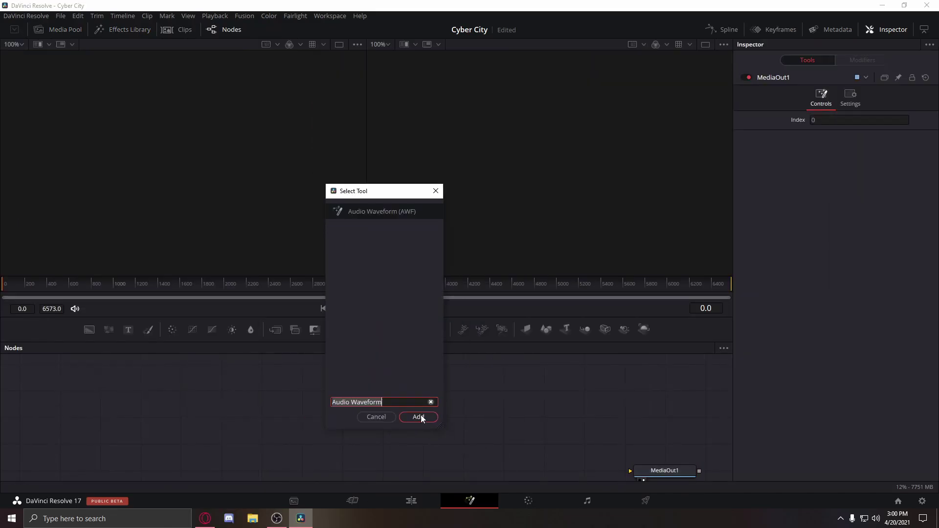
click(421, 414)
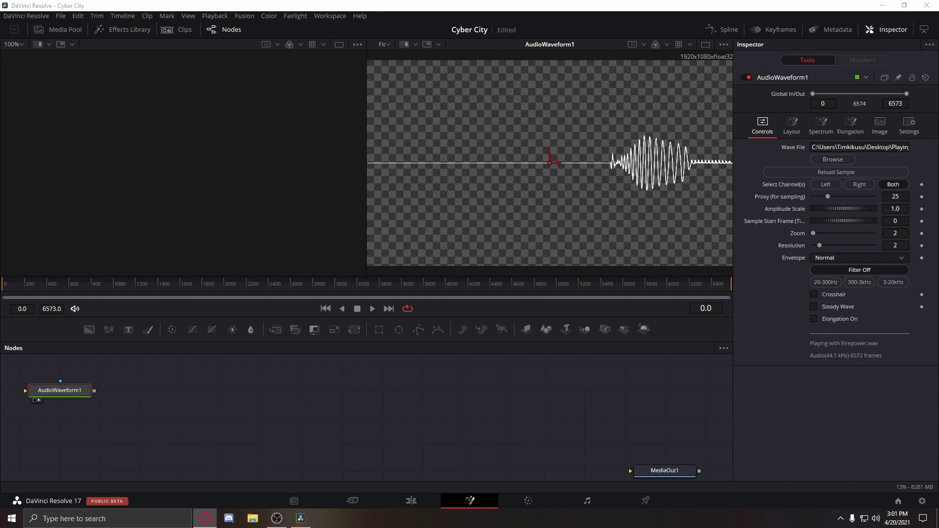
- Enable the AudioWaveform1 spectrum with FFT 1024, scale 0.204, Needles appearance, equidistant cuts and 3 steps, and show the elongation settings
click(820, 125)
click(814, 147)
click(846, 161)
click(838, 188)
drag(847, 172, 822, 172)
click(858, 184)
click(836, 205)
click(814, 196)
drag(812, 209, 839, 209)
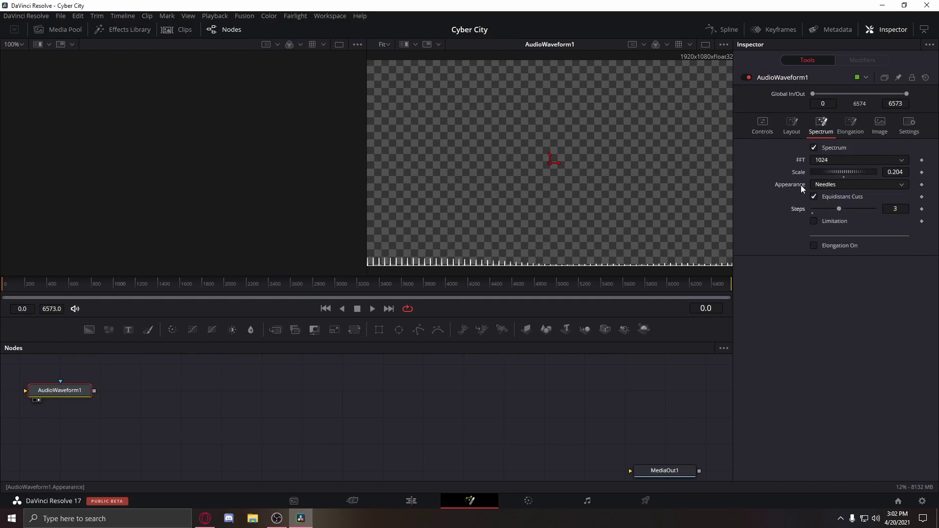
click(843, 132)
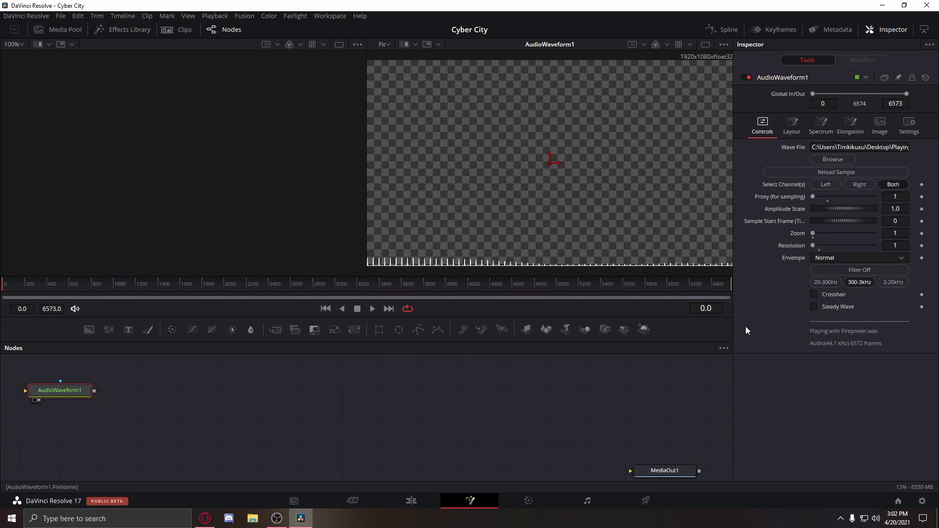